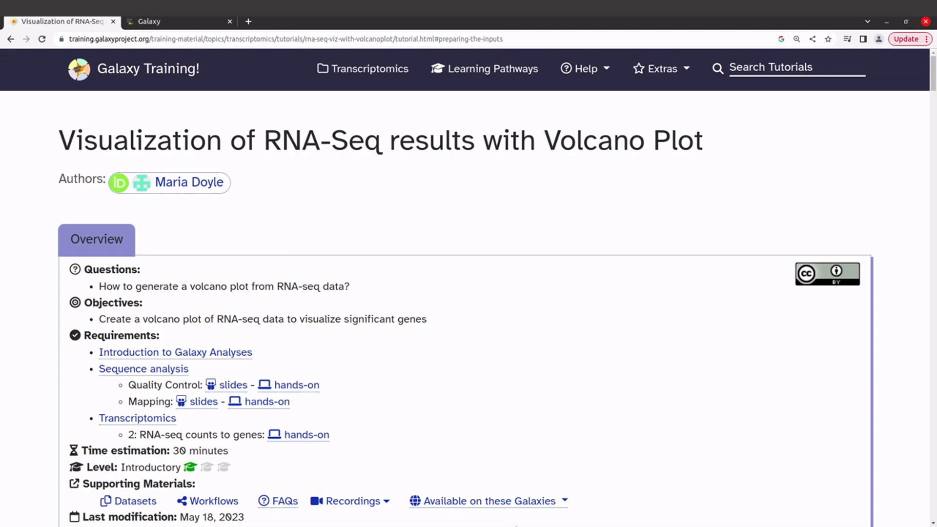
Step: Check the Galaxy server home page, then return to the Volcano Plot tutorial page
click(173, 22)
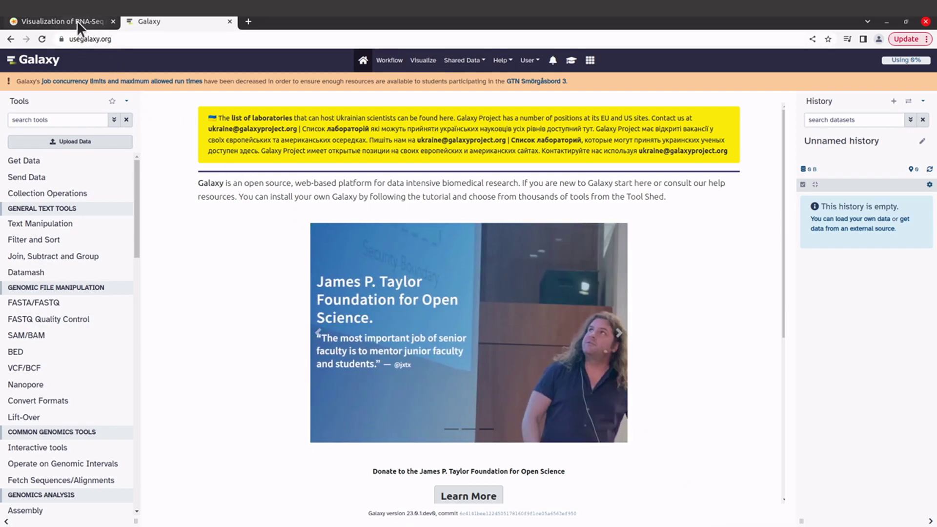
click(77, 21)
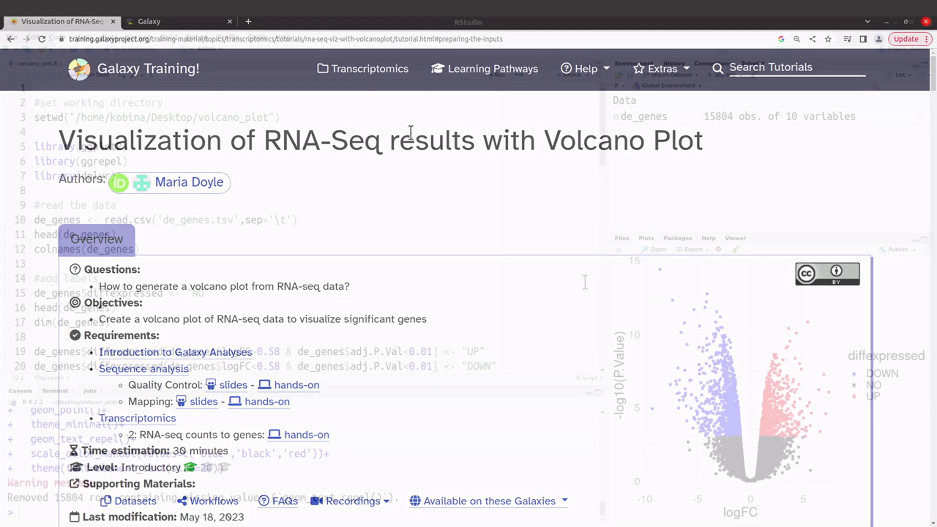
scroll(585, 283, down, 9)
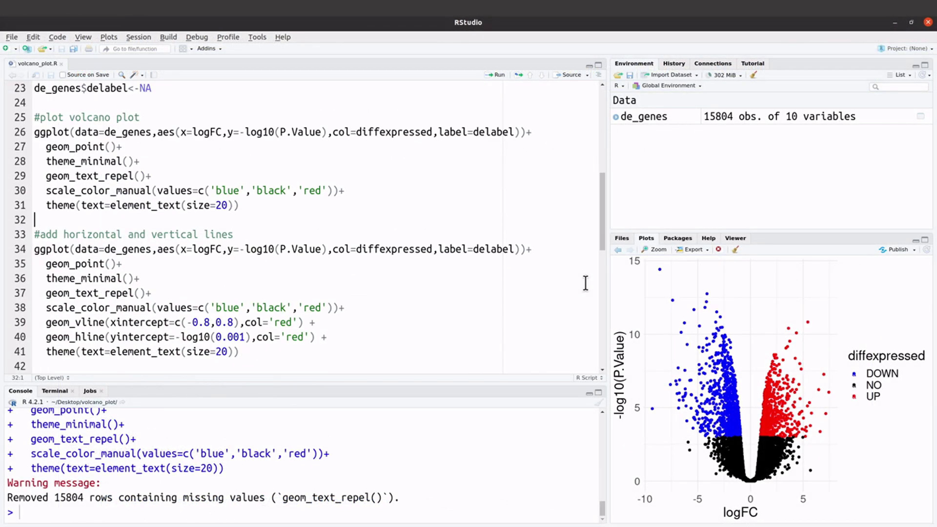
scroll(585, 283, down, 5)
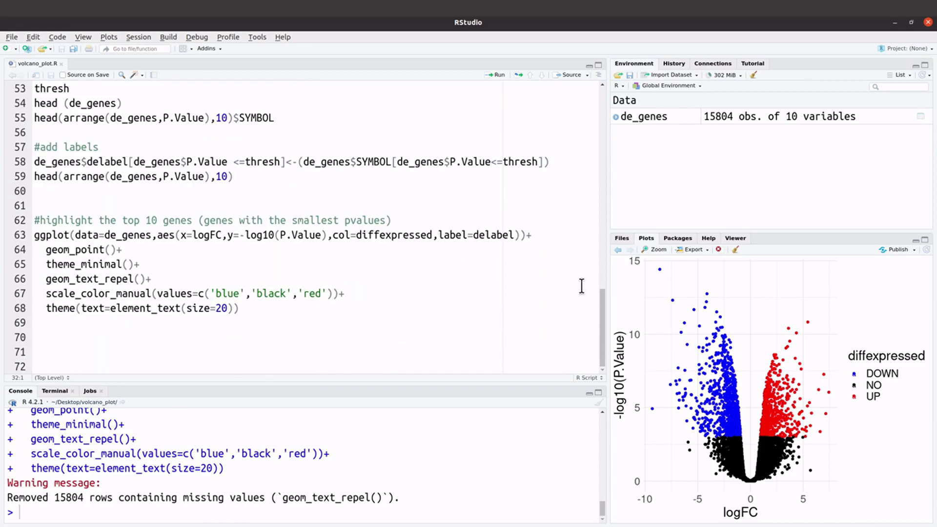
drag(602, 342, 590, 126)
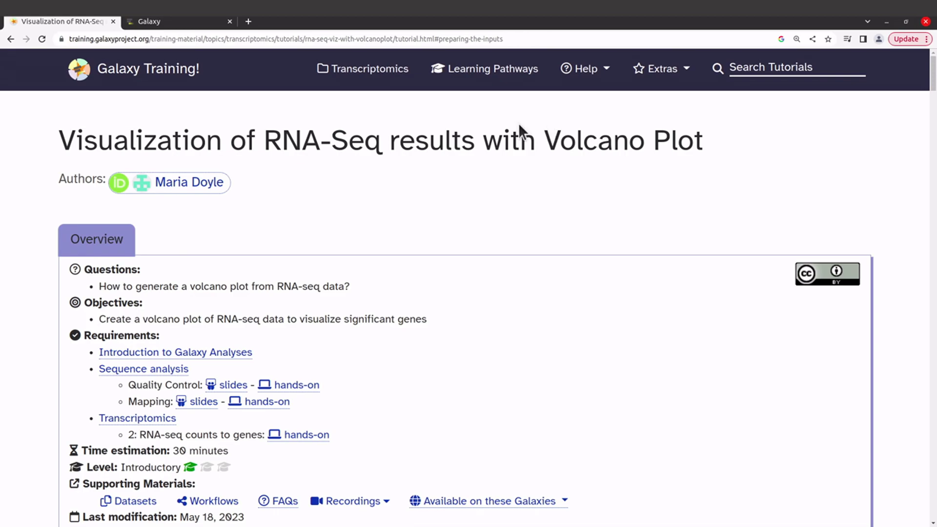
Step: Read past the introduction and volcano plot image until the Agenda list is visible
scroll(486, 185, down, 5)
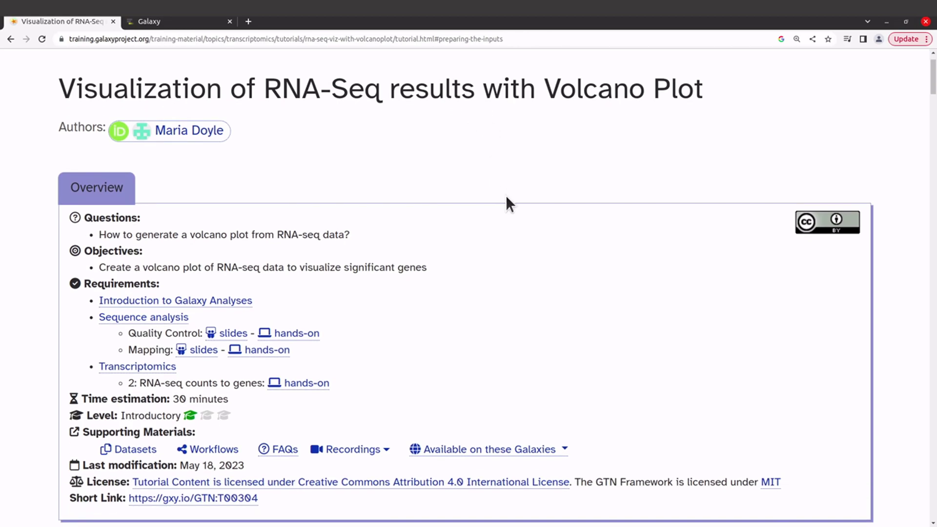
scroll(732, 256, down, 3)
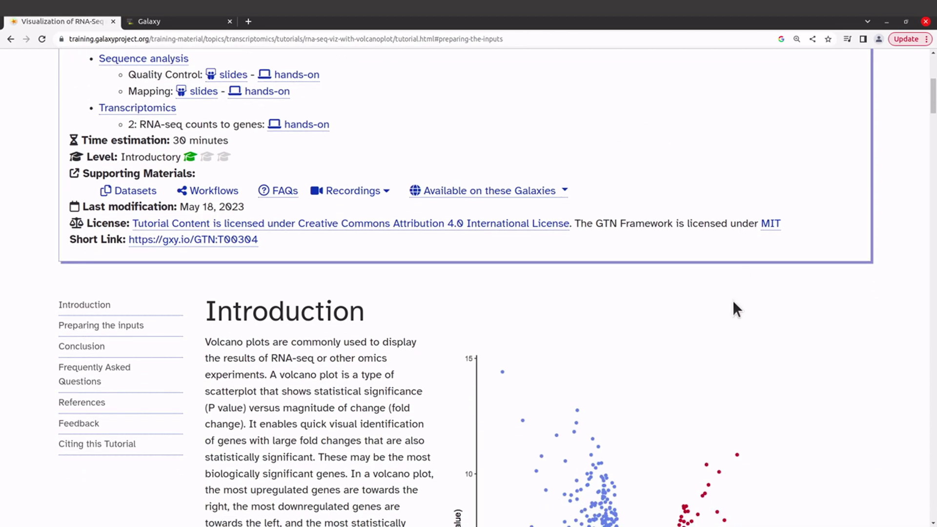
scroll(455, 379, down, 1)
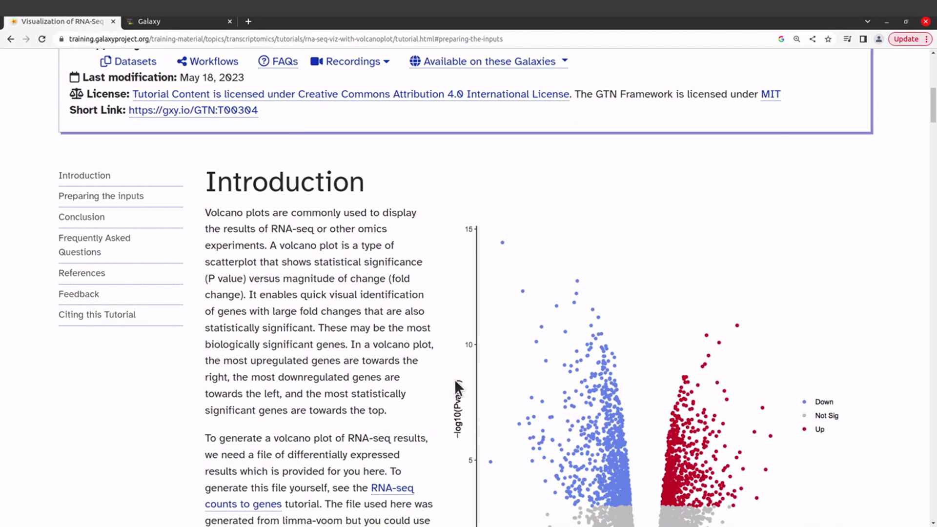
scroll(487, 342, down, 1)
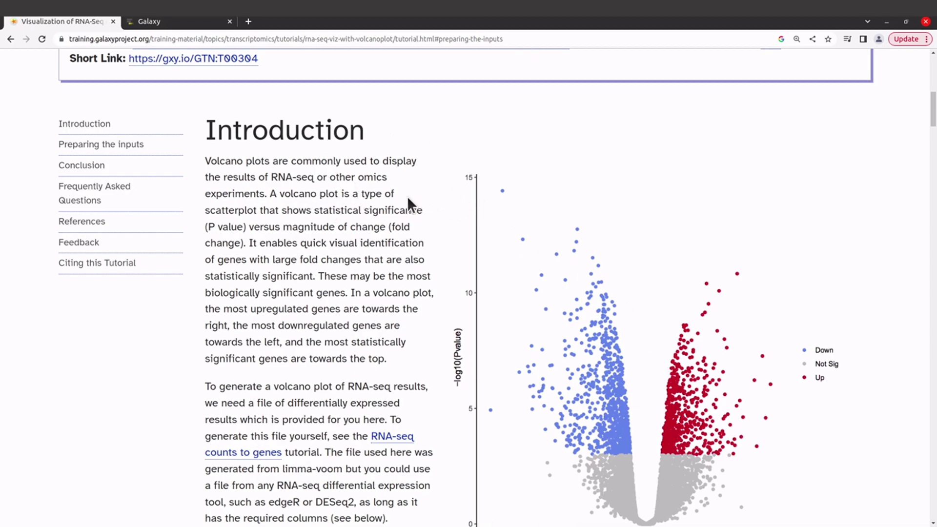
scroll(392, 211, down, 1)
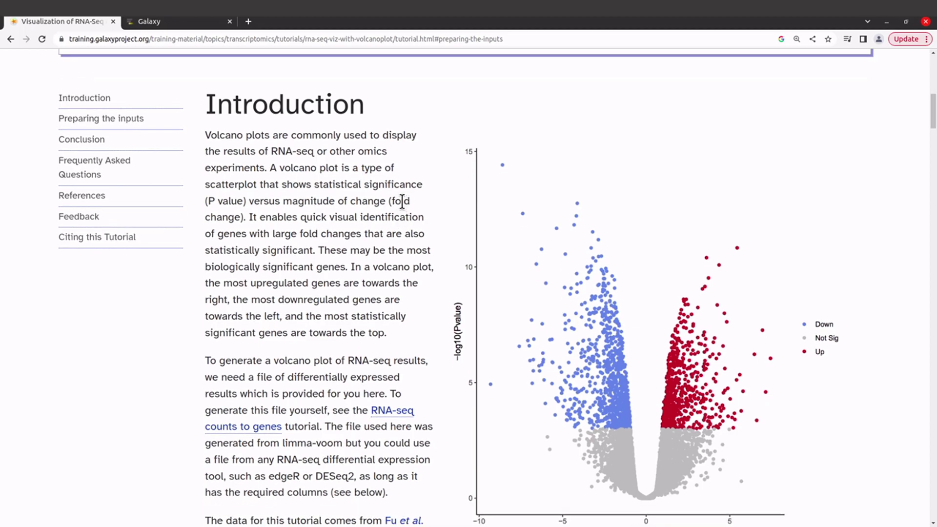
scroll(399, 198, down, 1)
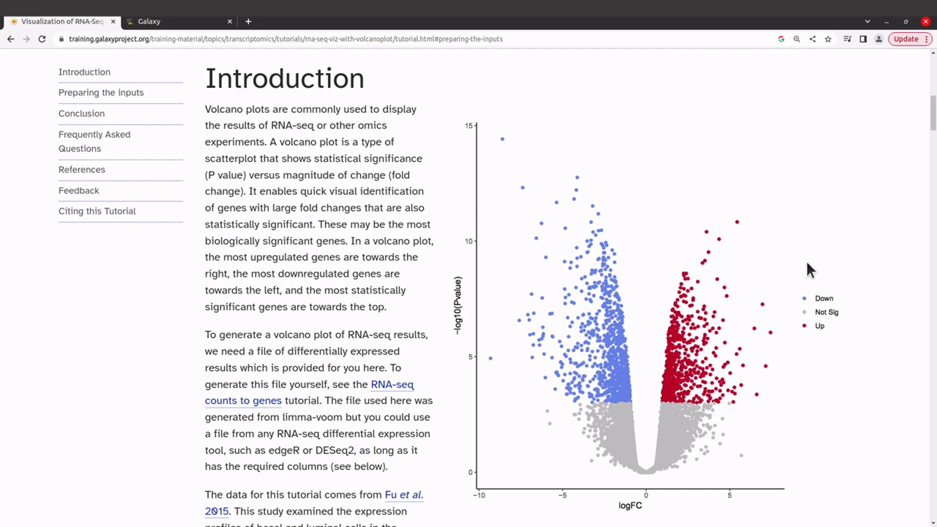
scroll(805, 254, down, 20)
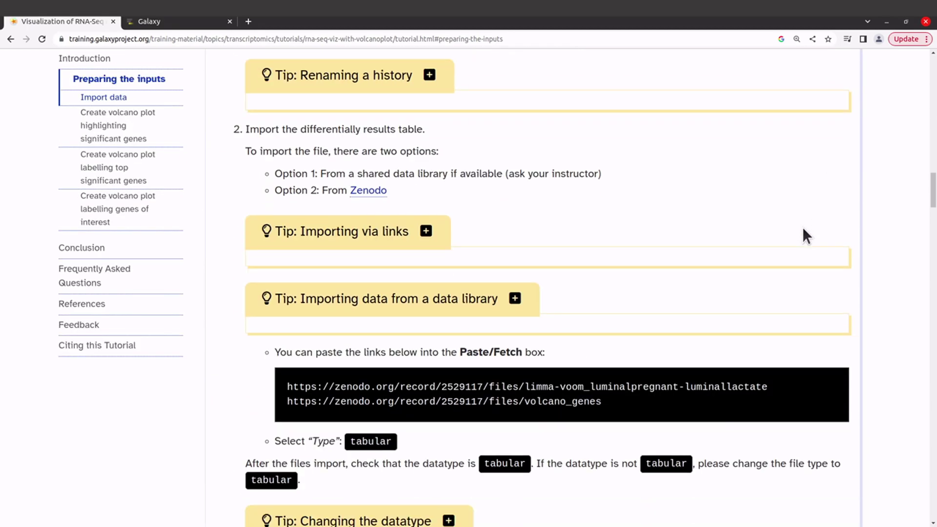
scroll(805, 229, down, 20)
scroll(805, 235, down, 15)
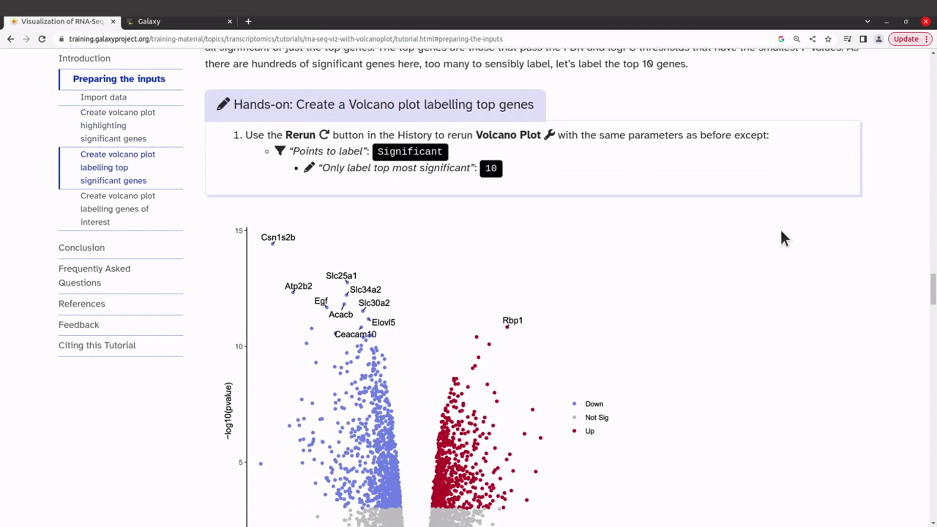
scroll(780, 229, down, 3)
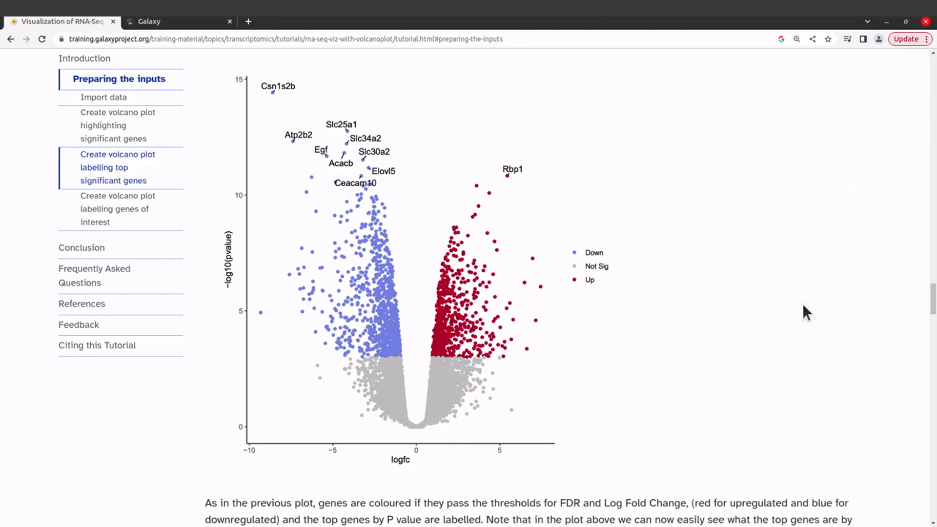
drag(932, 313, 932, 112)
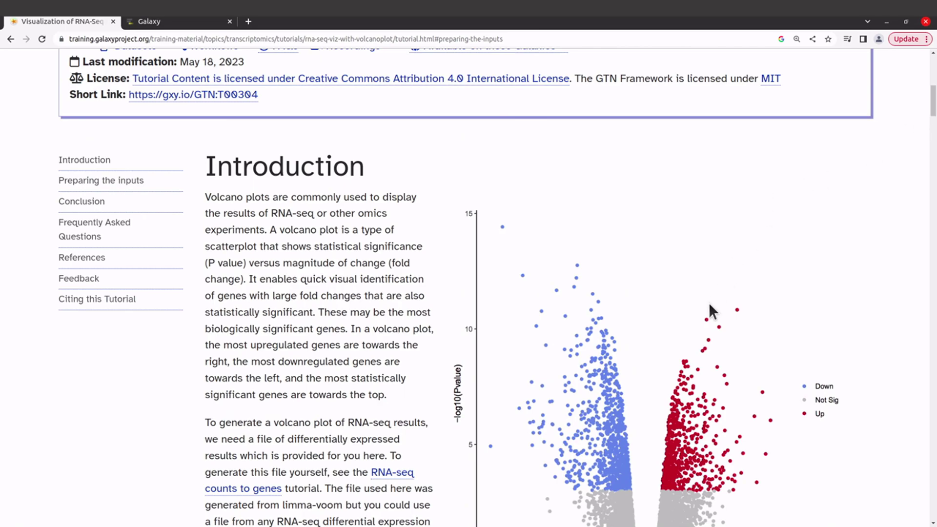
scroll(625, 255, down, 2)
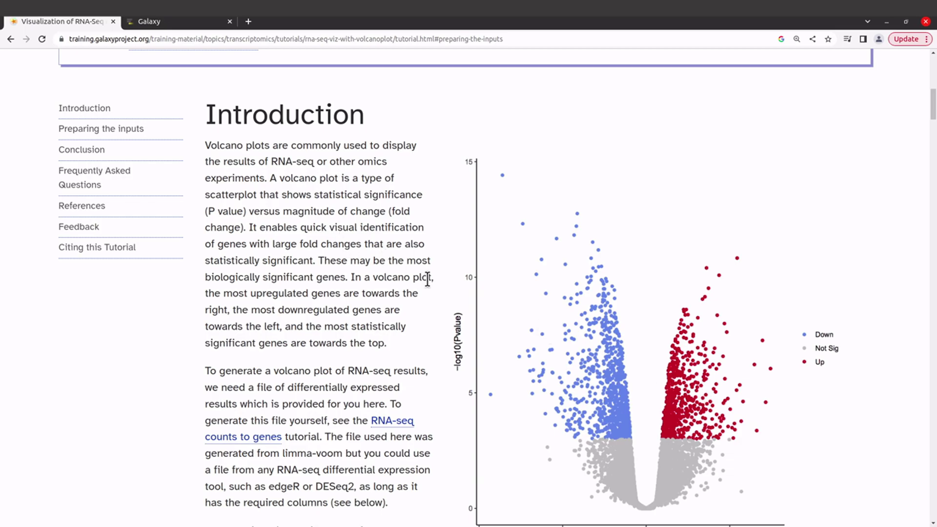
scroll(427, 278, down, 2)
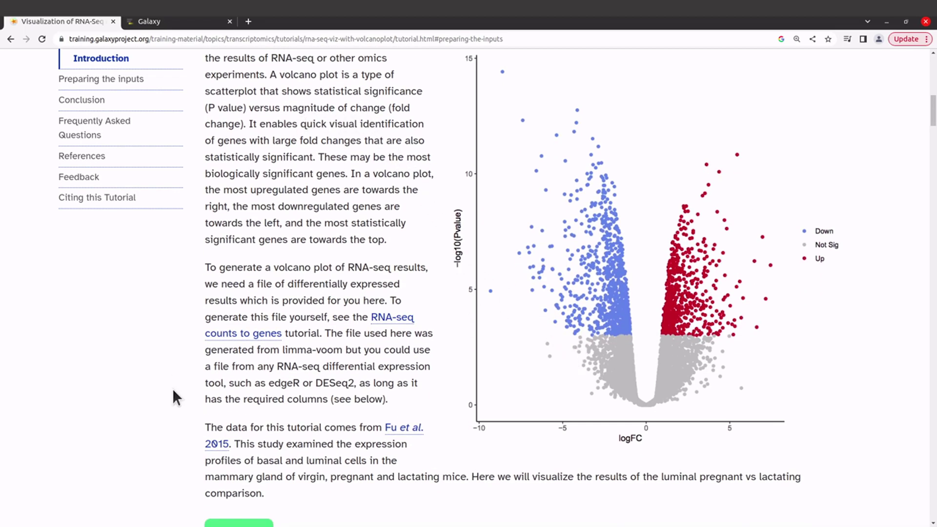
scroll(550, 414, down, 2)
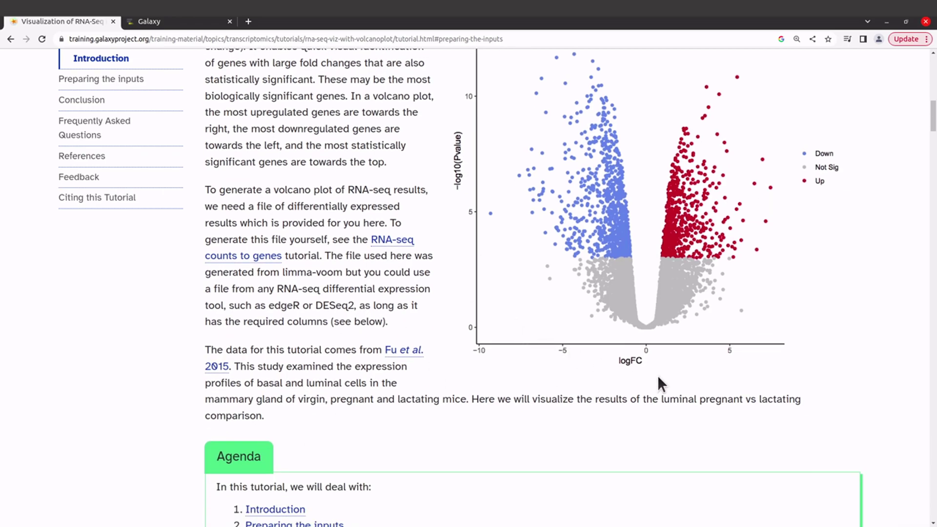
scroll(526, 272, down, 2)
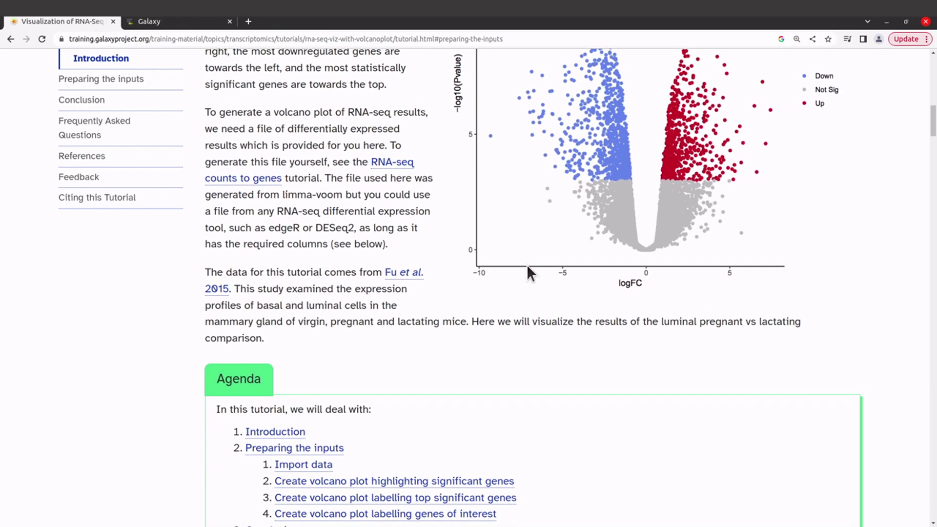
scroll(527, 267, down, 2)
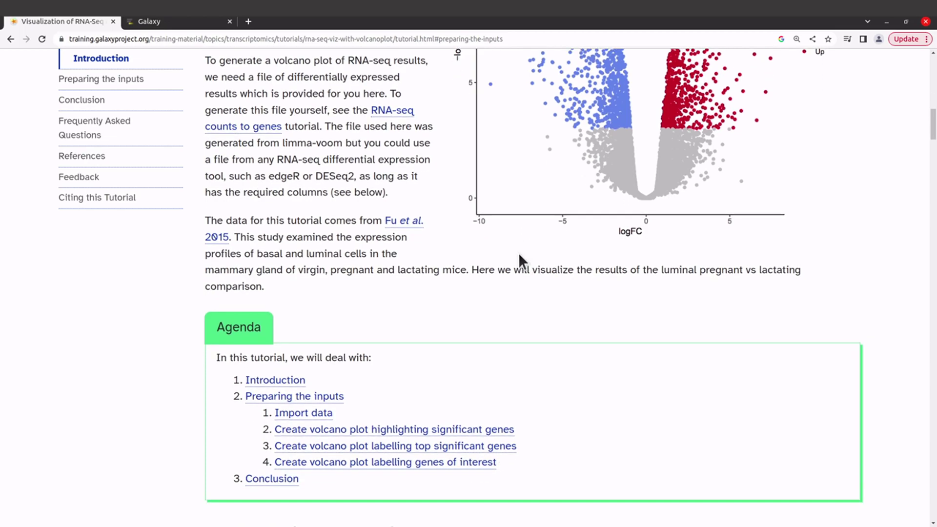
scroll(517, 253, down, 2)
scroll(455, 142, up, 13)
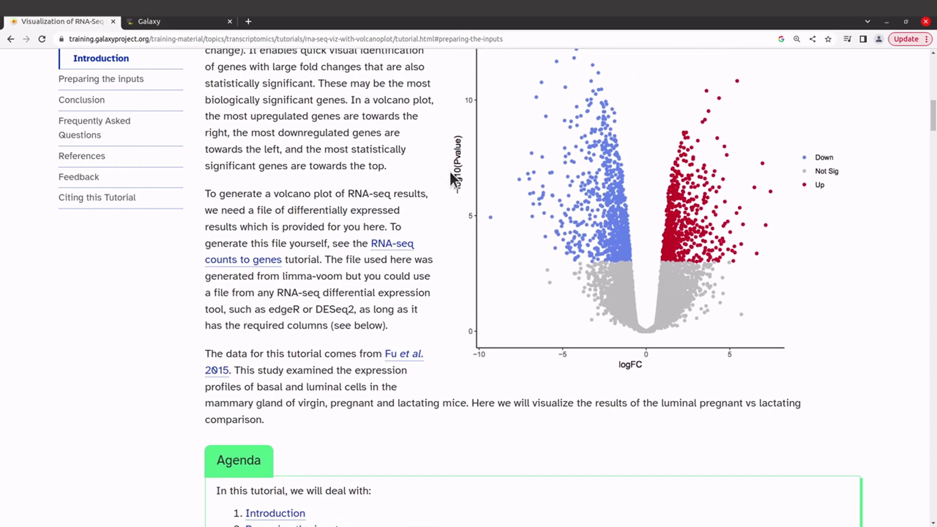
scroll(463, 244, down, 15)
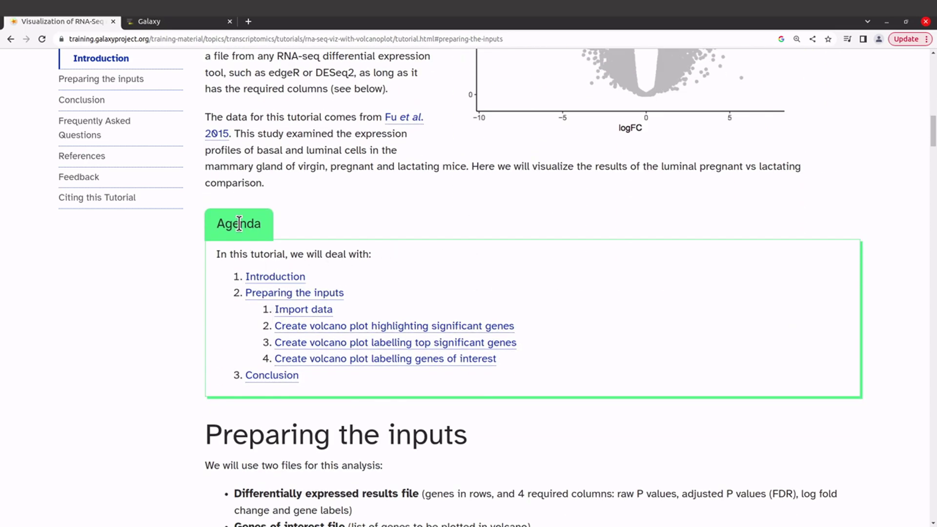
Step: Jump to 'Preparing the inputs' and bring the Import data block's two Zenodo URLs into view
click(320, 293)
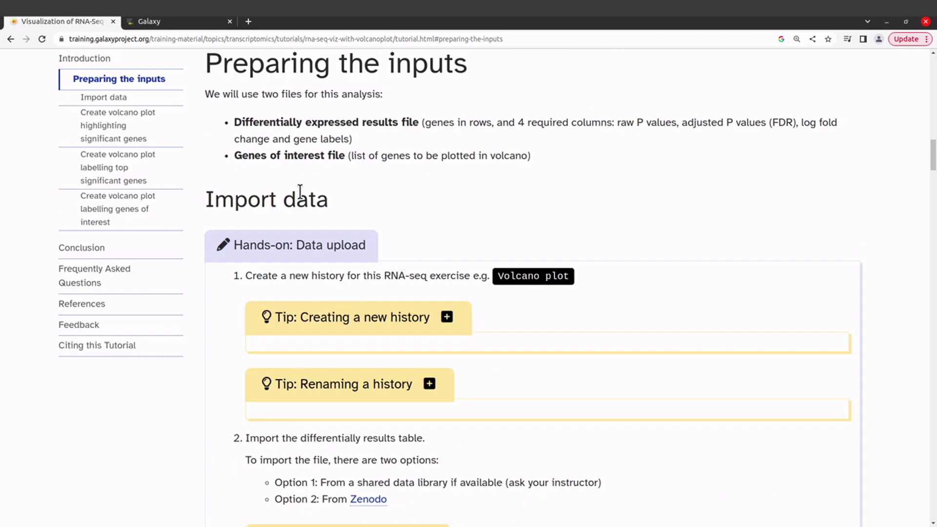
scroll(543, 383, down, 5)
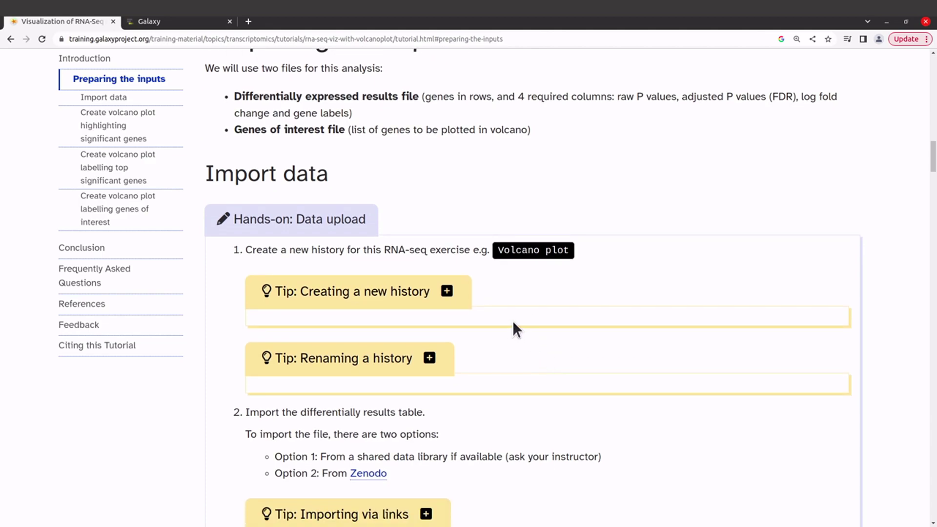
scroll(548, 307, down, 3)
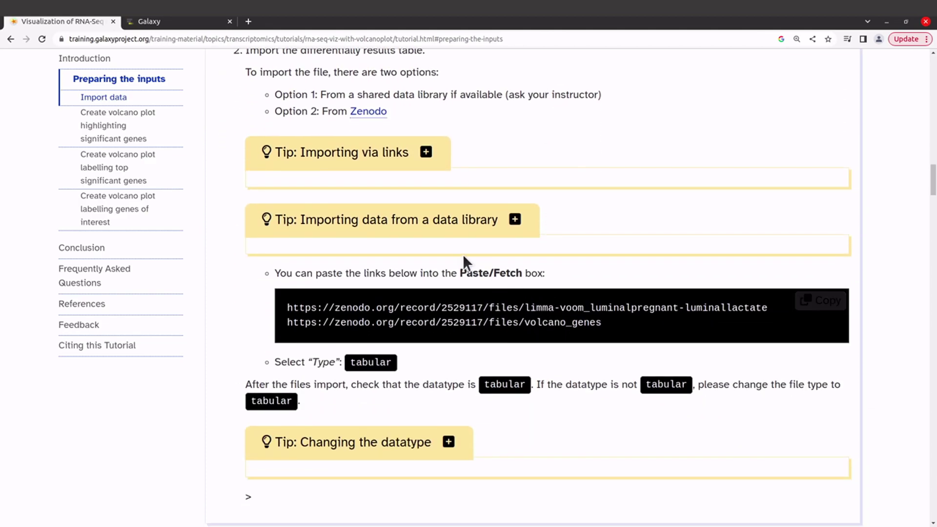
scroll(488, 283, down, 1)
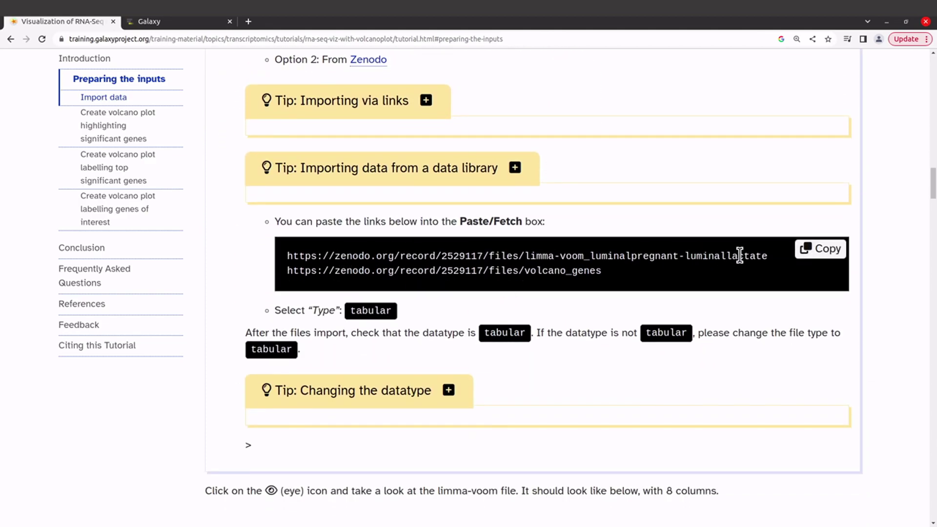
drag(291, 259, 598, 283)
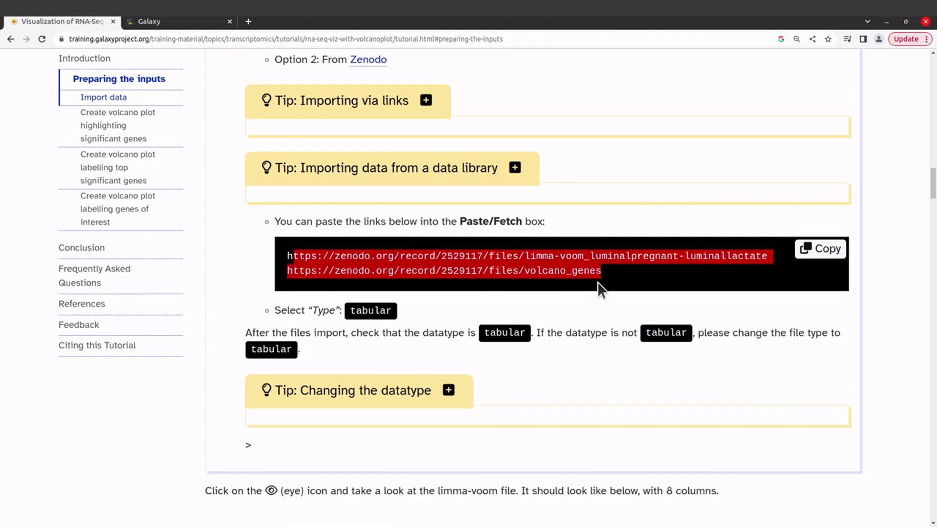
click(603, 278)
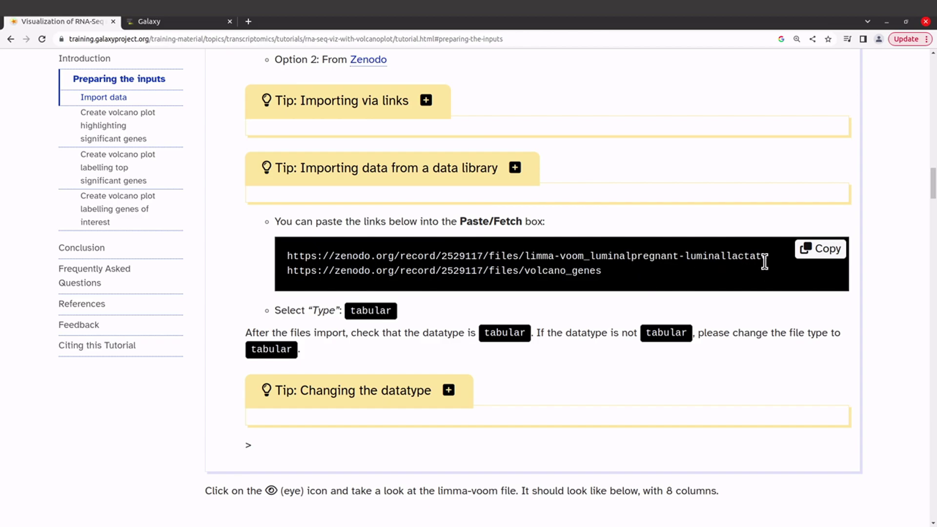
Step: Download the limma-voom_luminalpregnant-luminallactate results file from its Zenodo link
mouse_move(765, 255)
mouse_down()
mouse_move(441, 243)
mouse_move(321, 247)
mouse_move(278, 260)
mouse_up()
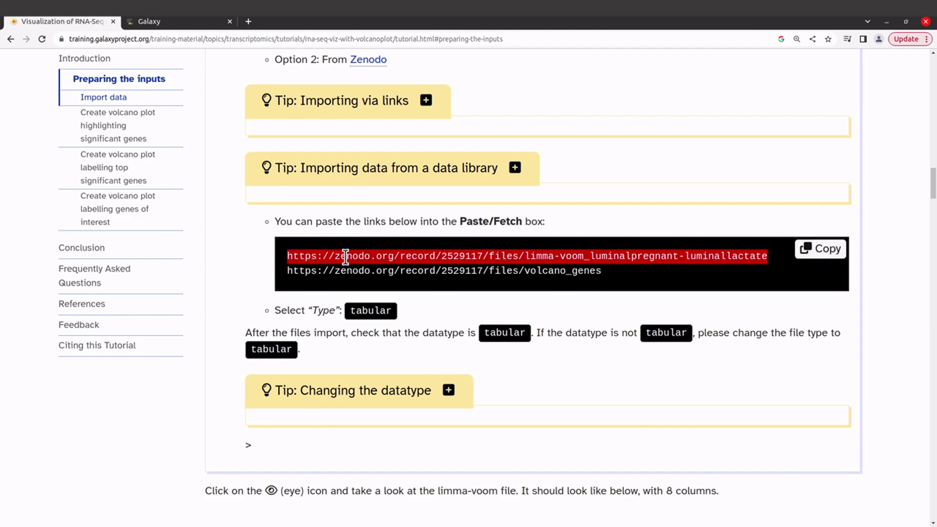
right_click(368, 254)
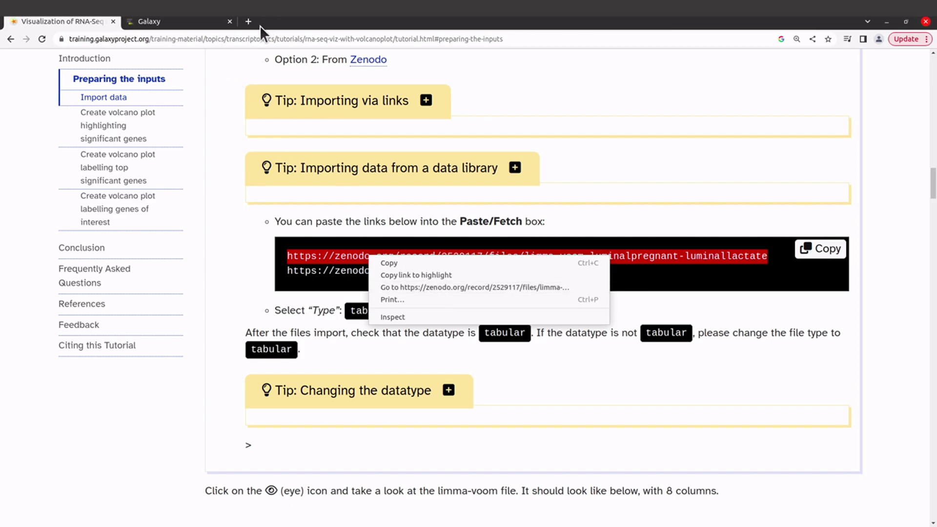
click(444, 287)
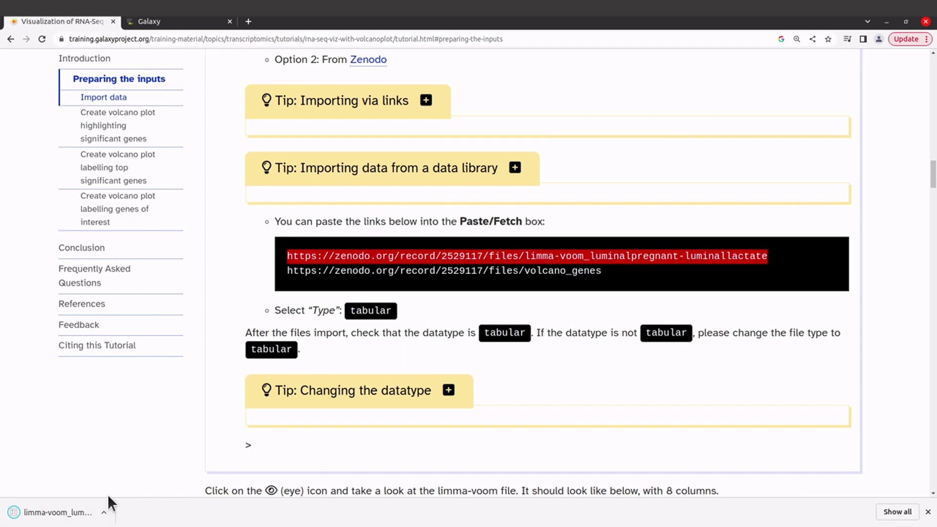
Step: Download the volcano_genes file from its Zenodo link
drag(602, 271, 287, 278)
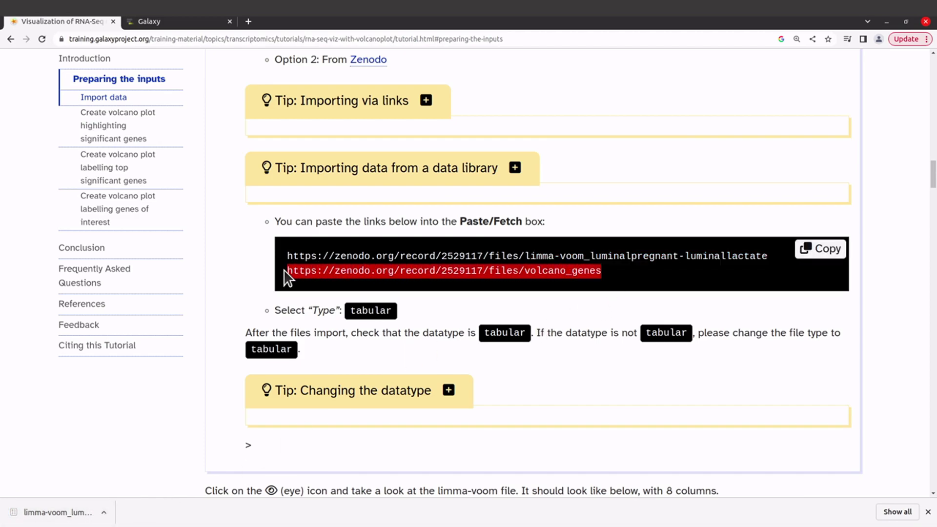
right_click(312, 272)
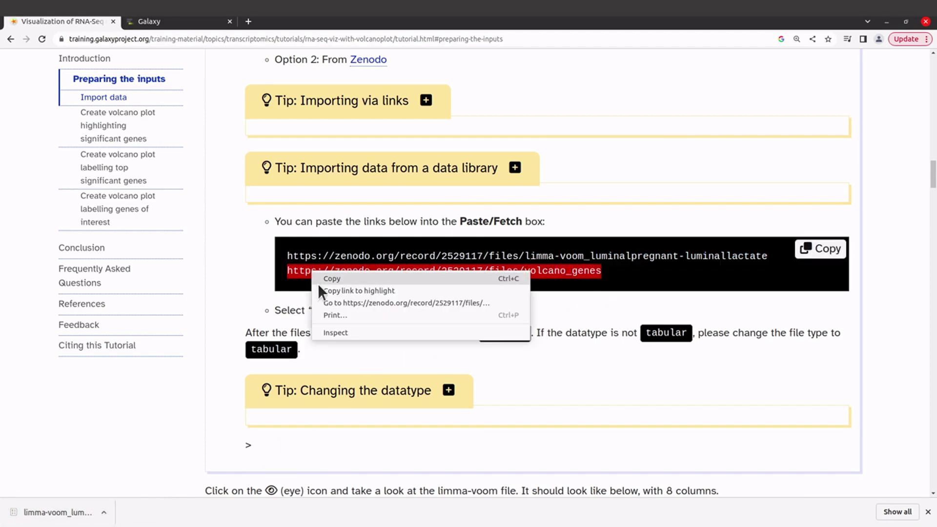
click(344, 303)
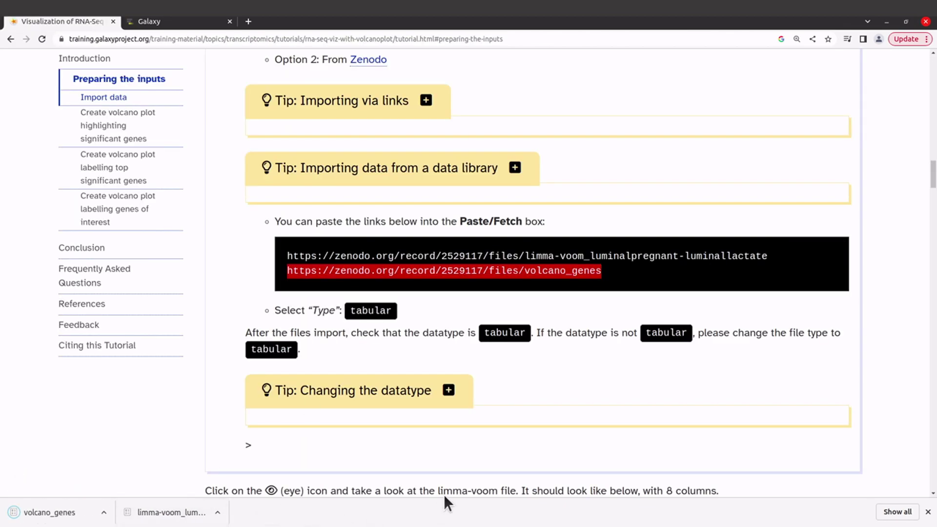